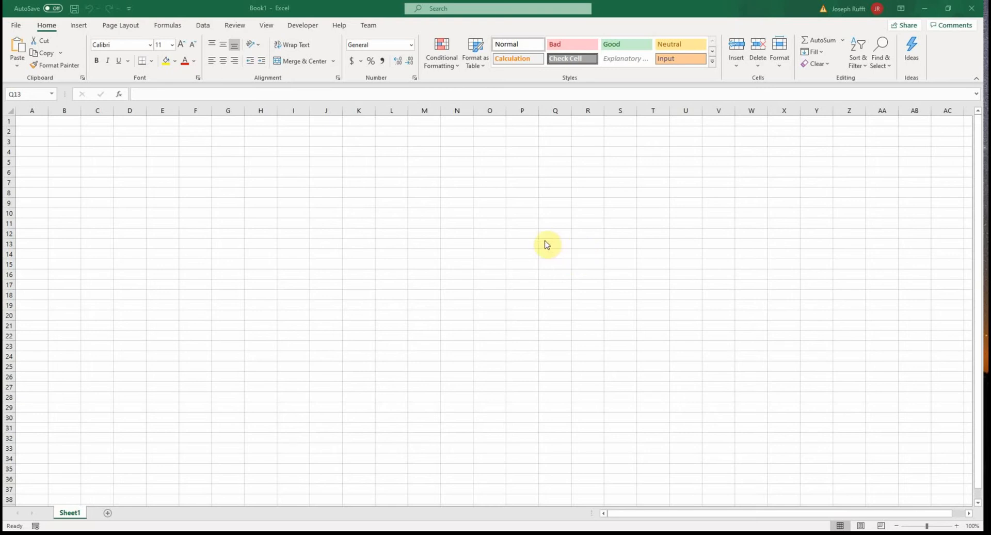
Enter the column headers People in A1 and Age in B1
left_click(46, 123)
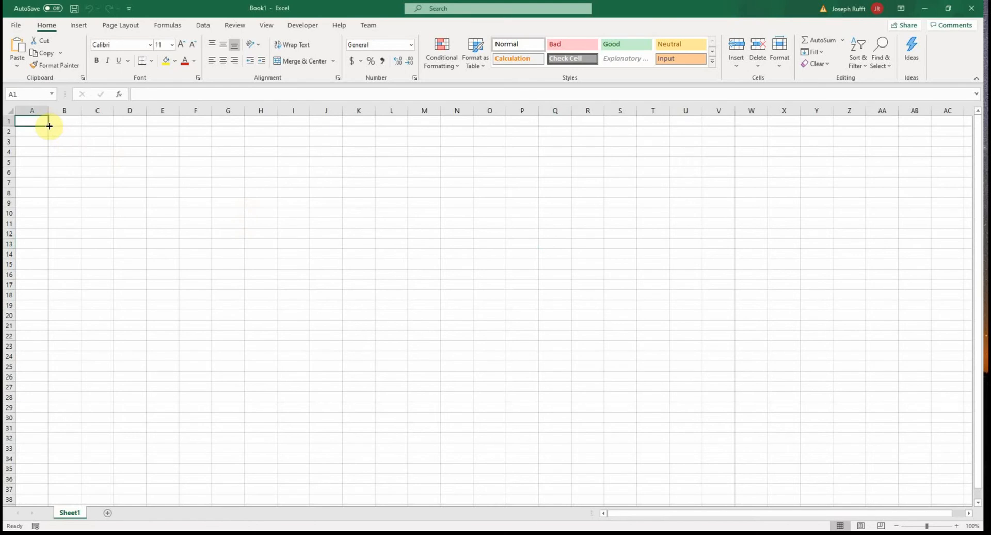
type("N")
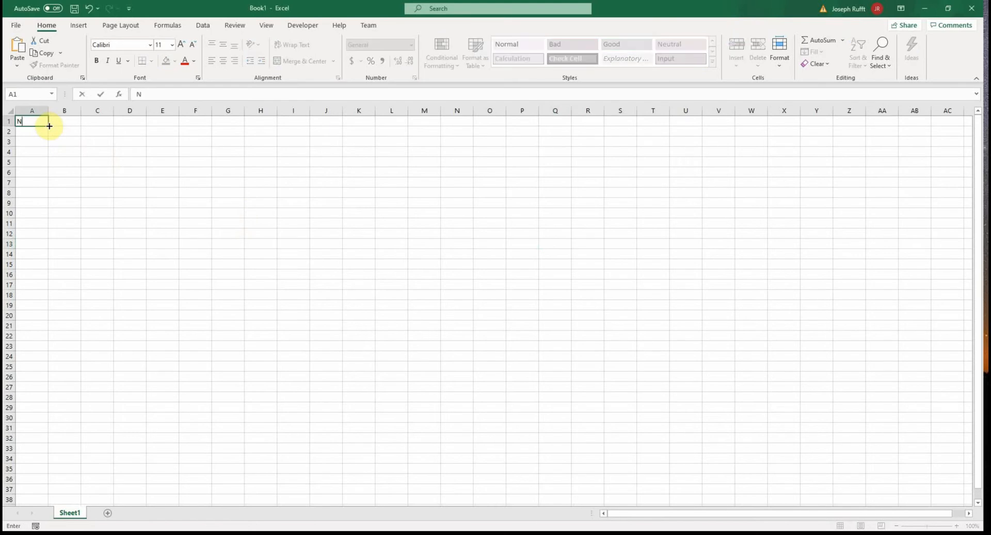
key("BackSpace")
type("People")
key("Tab")
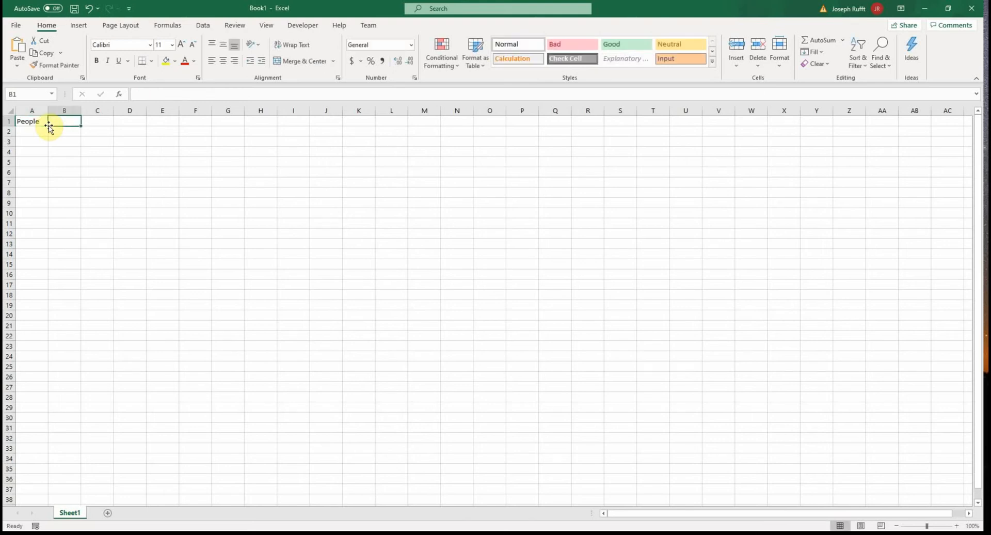
type("Age")
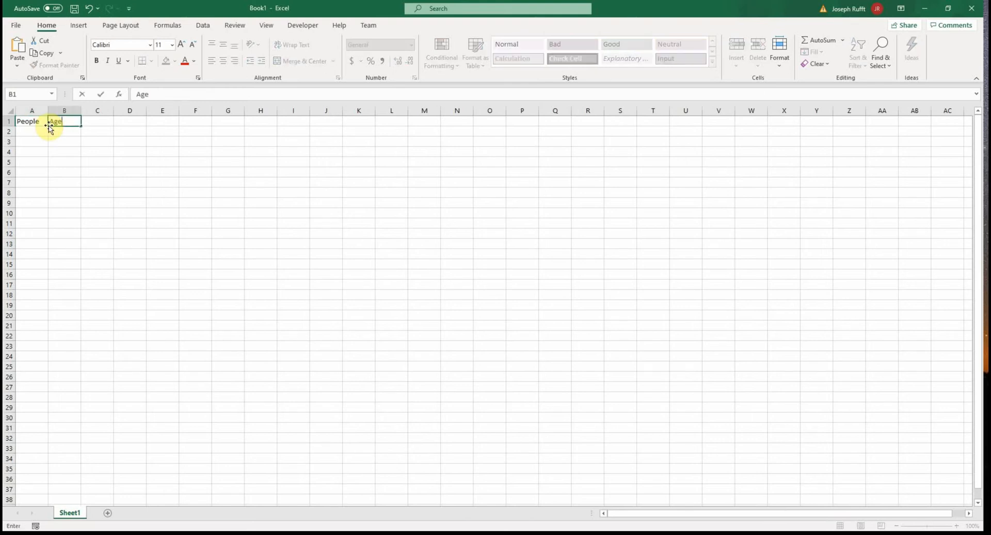
key("Return")
Fill A2:A5 under the People header with the four people's first names
key("Left")
type("John")
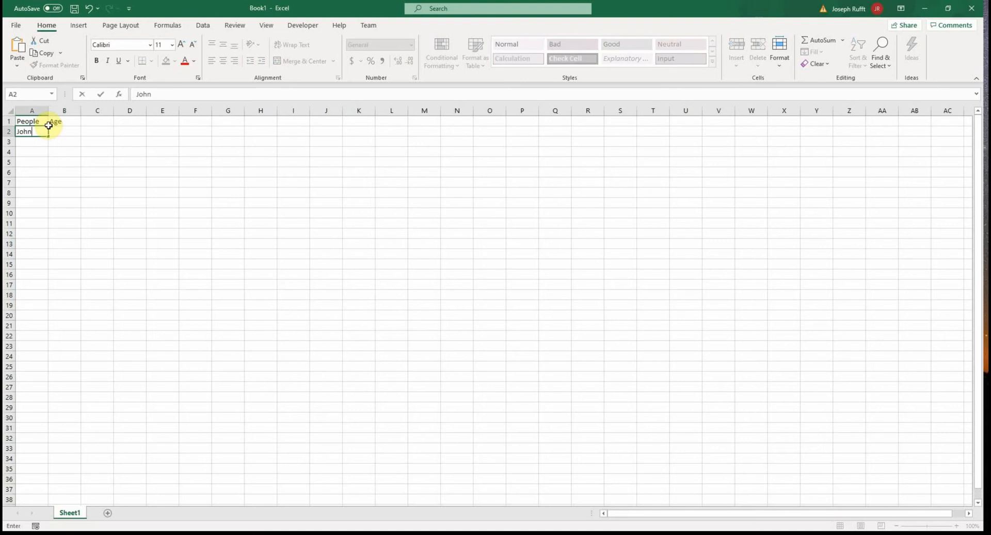
key("Return")
type("Joe")
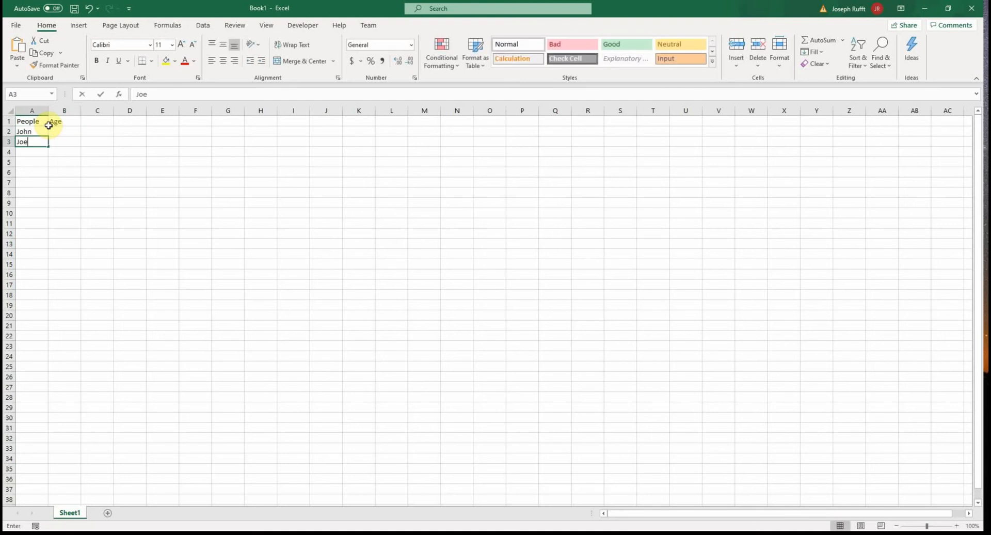
key("Return")
type("Tommy")
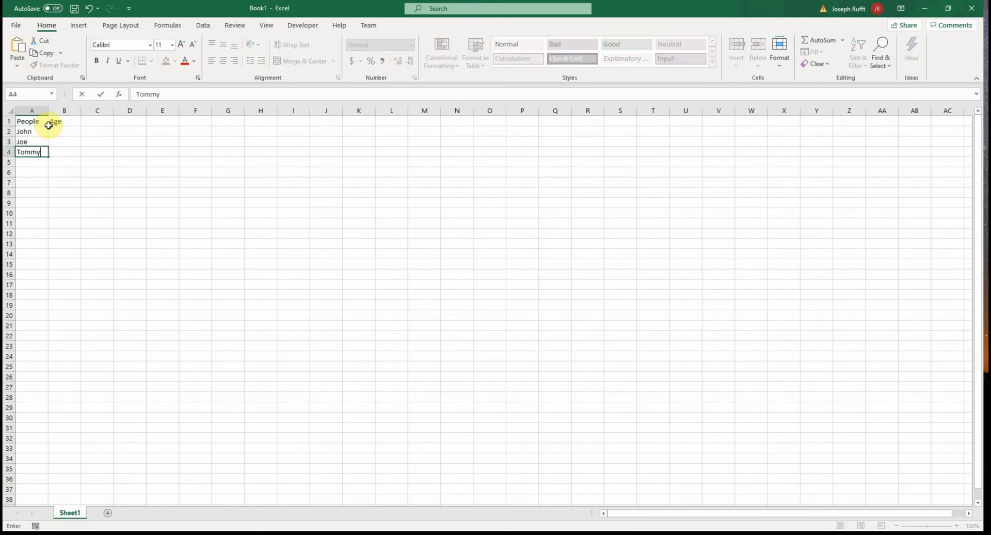
key("Return")
type("Phil")
key("Right")
Enter the ages 26, 40, 26 and 26 in cells B2 to B5
key("Up")
key("Up")
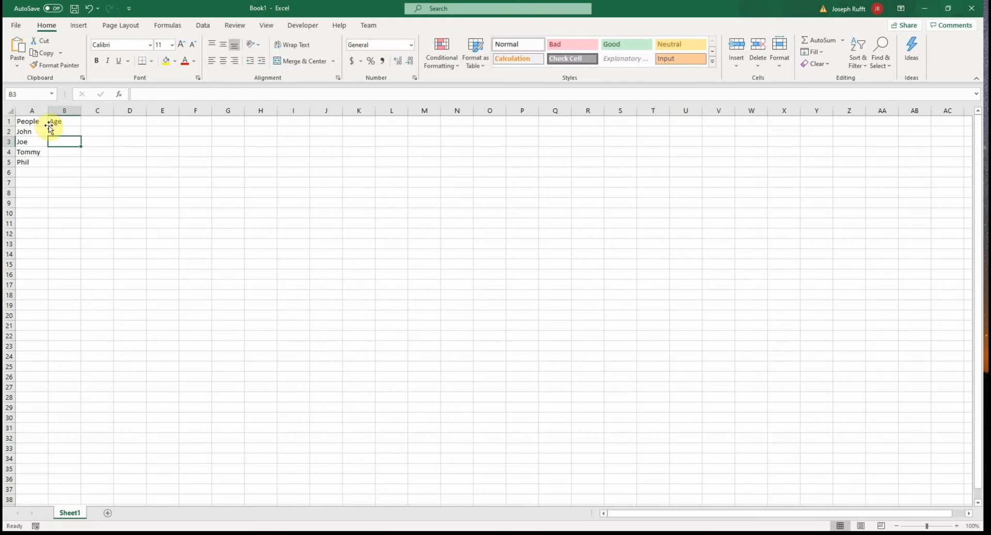
key("Up")
type("26")
key("Return")
type("2")
type("40")
key("Return")
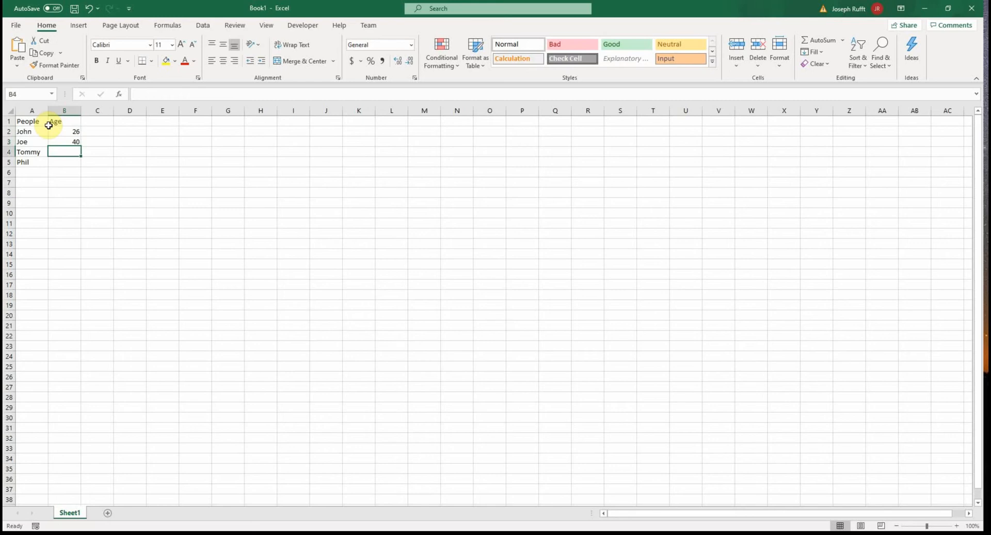
type("26")
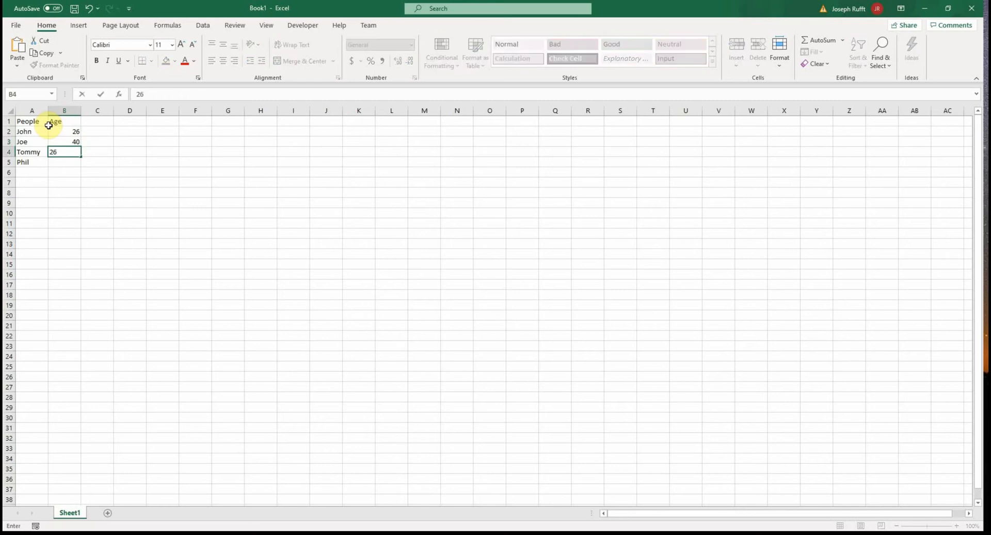
key("Return")
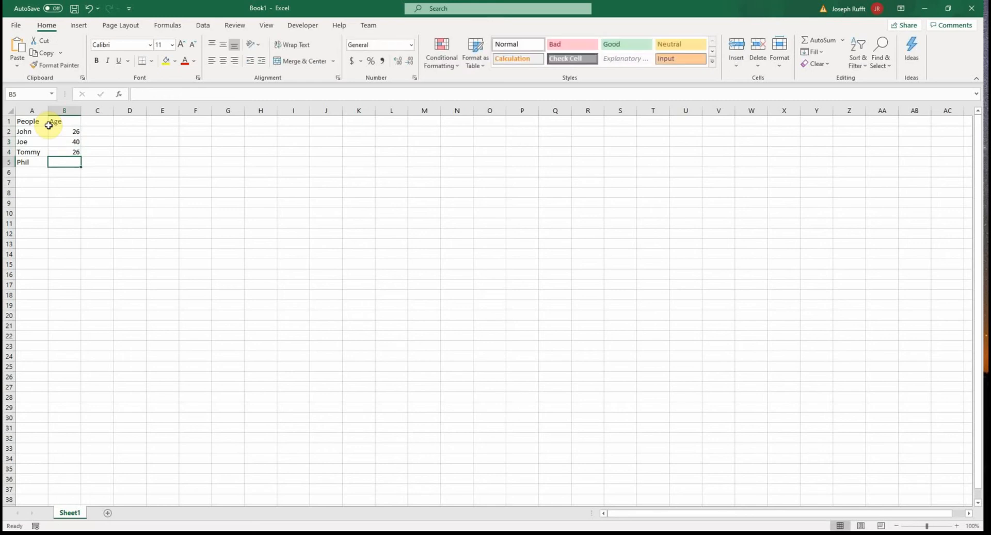
type("26")
left_click(61, 230)
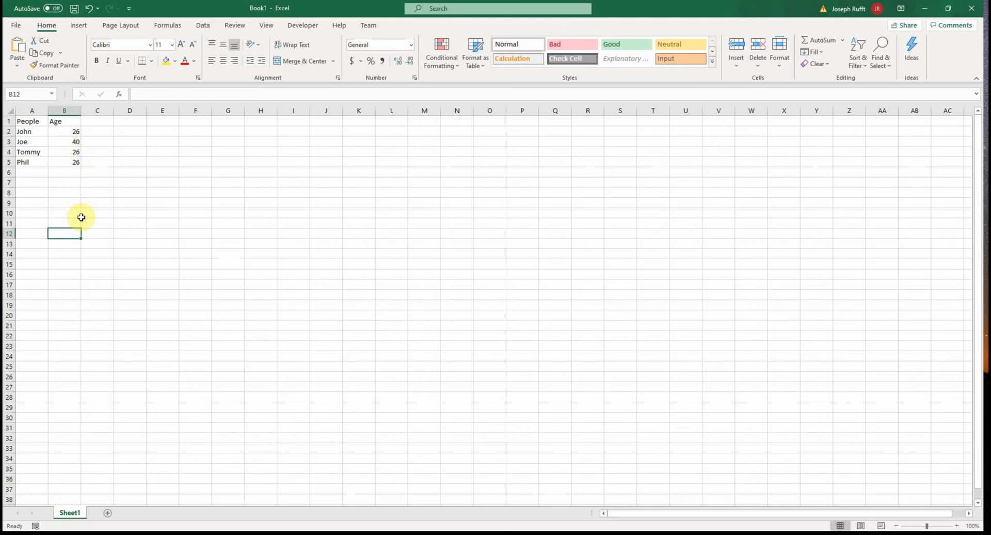
Add the row labels Sum in A7 and Average in A8
left_click(38, 185)
type("Sum")
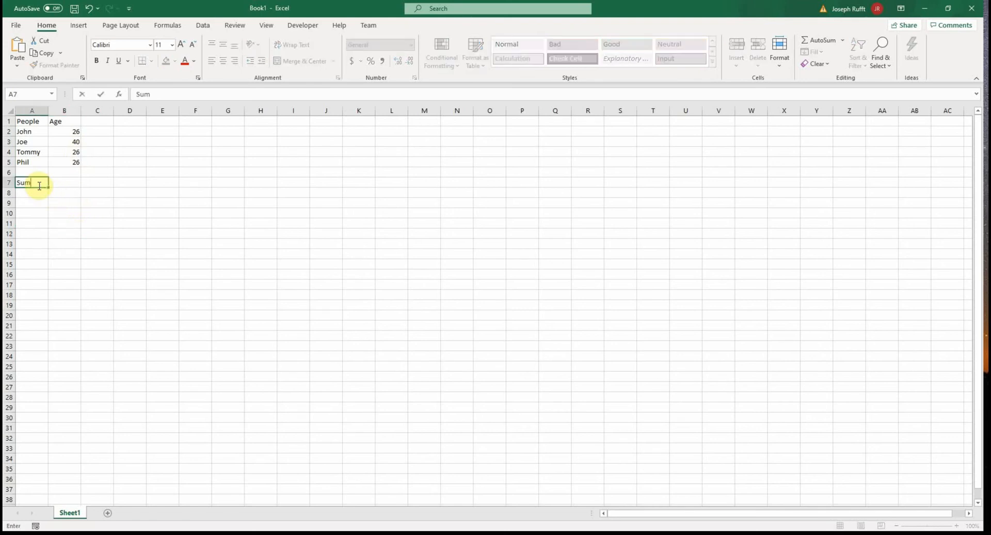
key("Return")
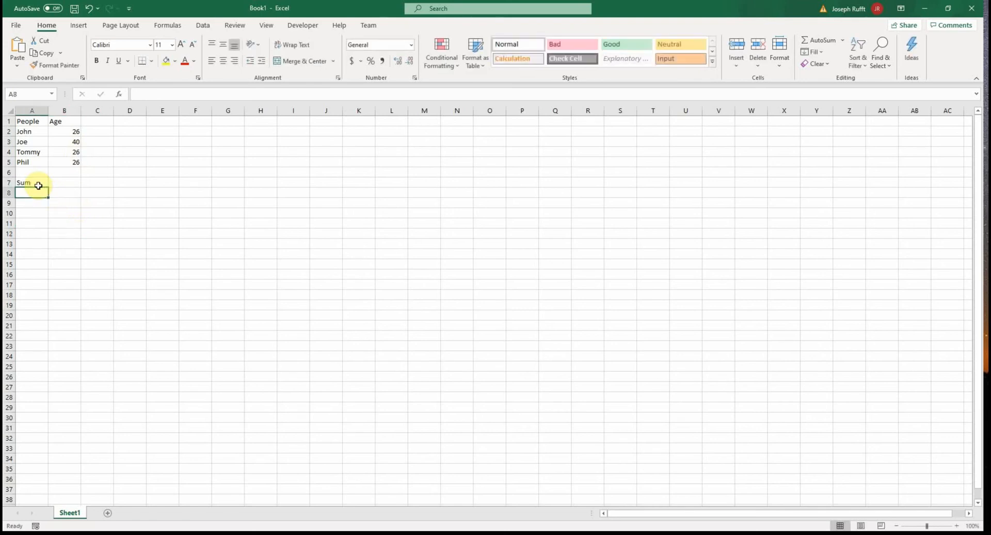
type("Averag")
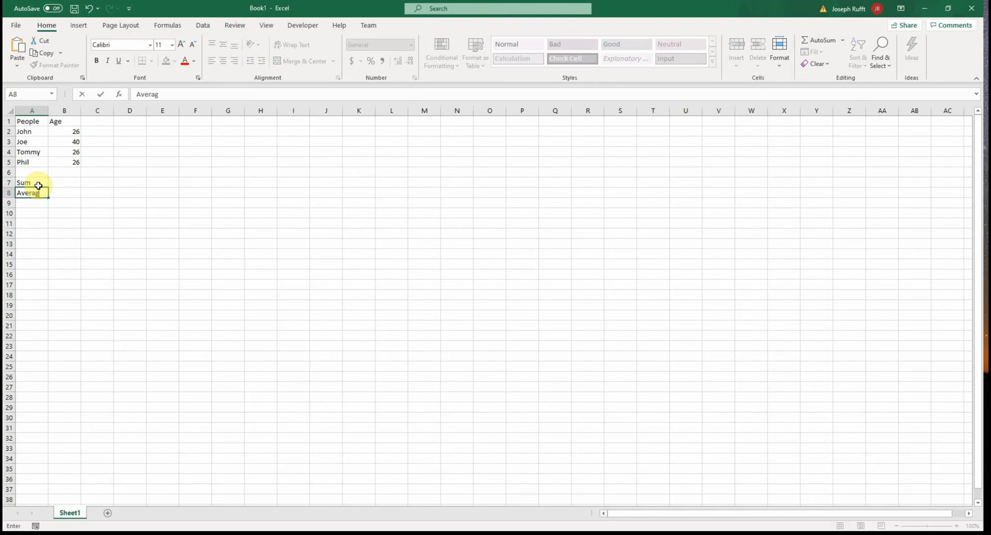
type("e")
key("Return")
Try to start a SUM formula in B7 by choosing the SUM function from the suggestions for =su
key("Right")
key("Up")
key("Up")
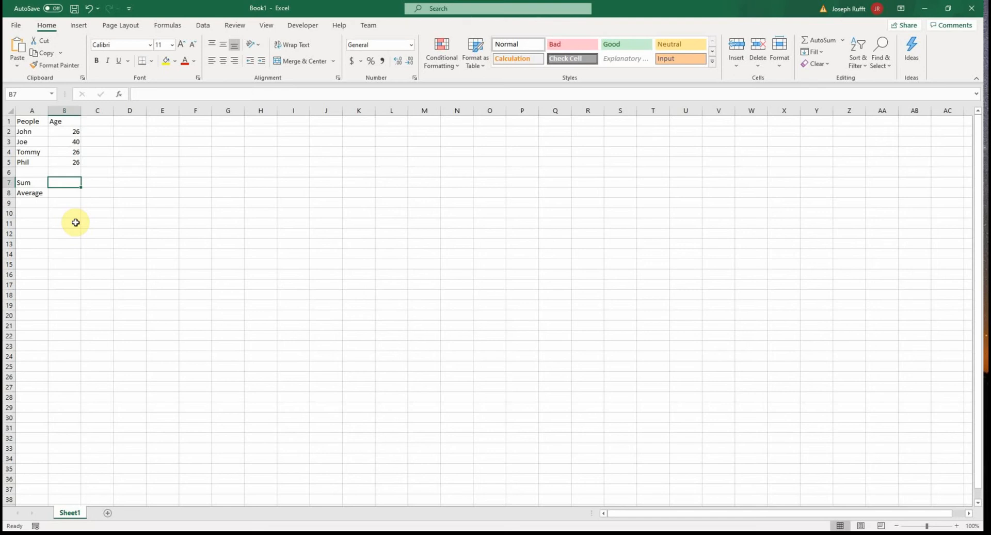
type("=")
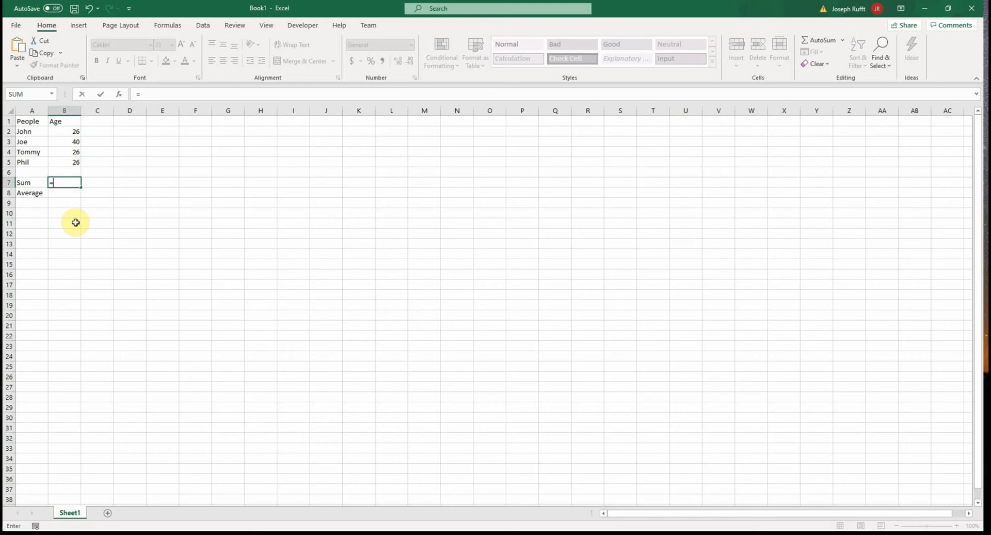
type("s")
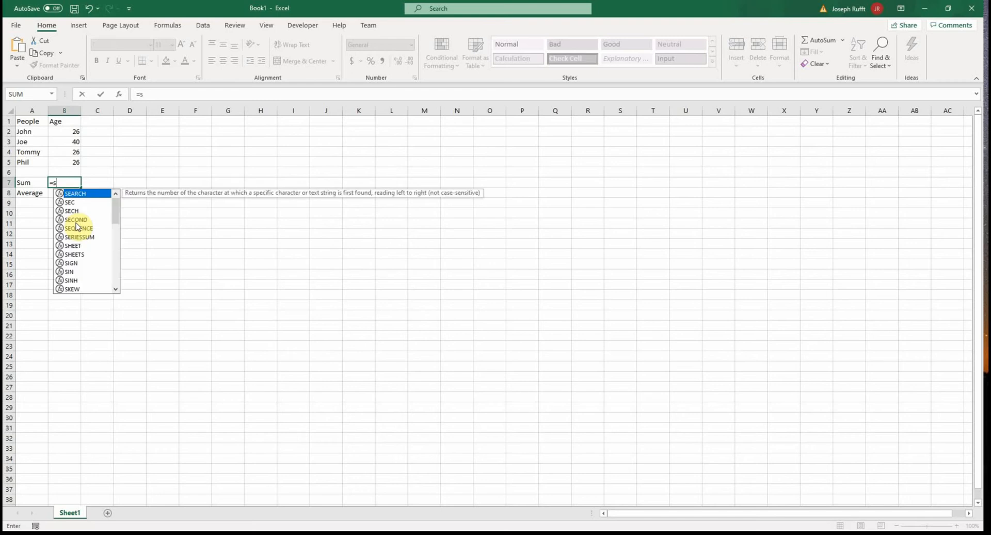
type("u")
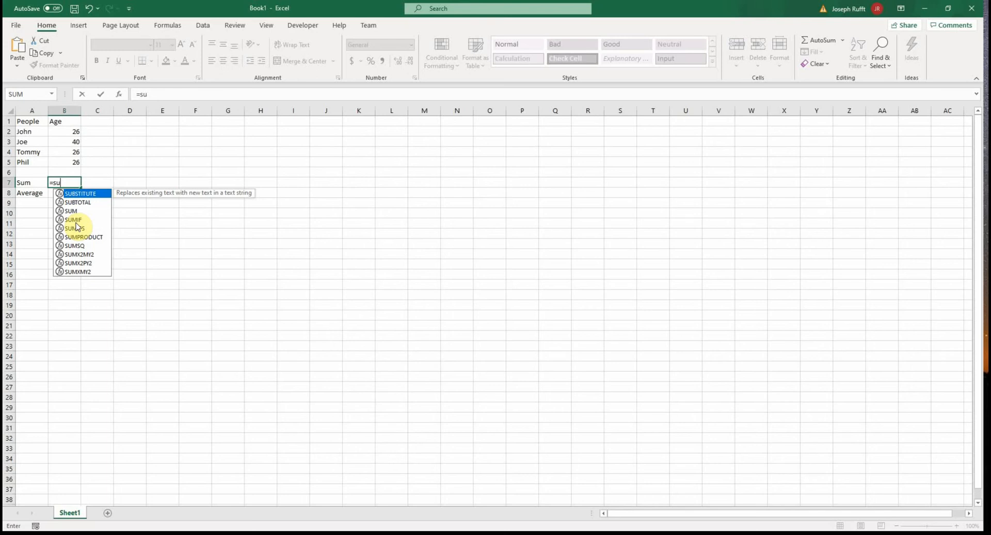
key("Down")
key("Down")
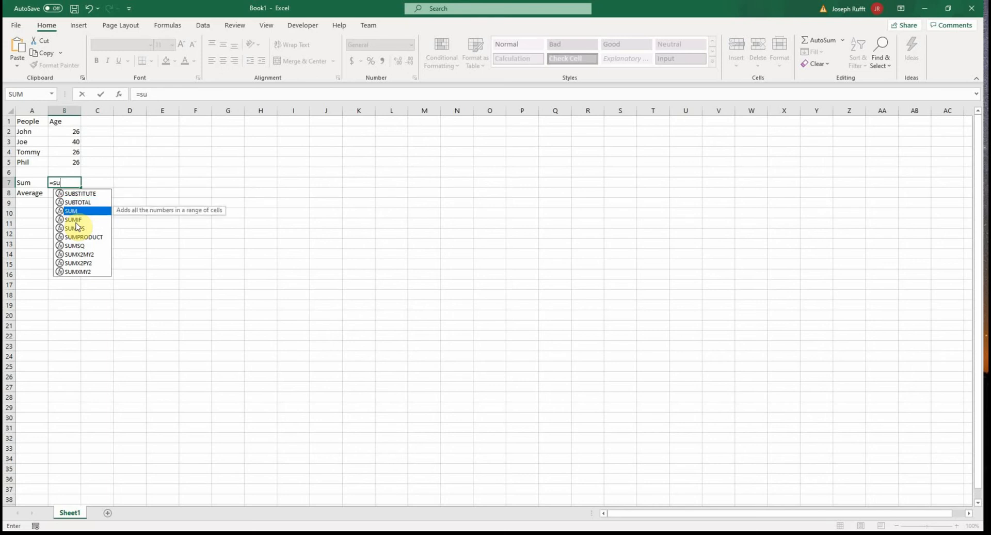
key("Return")
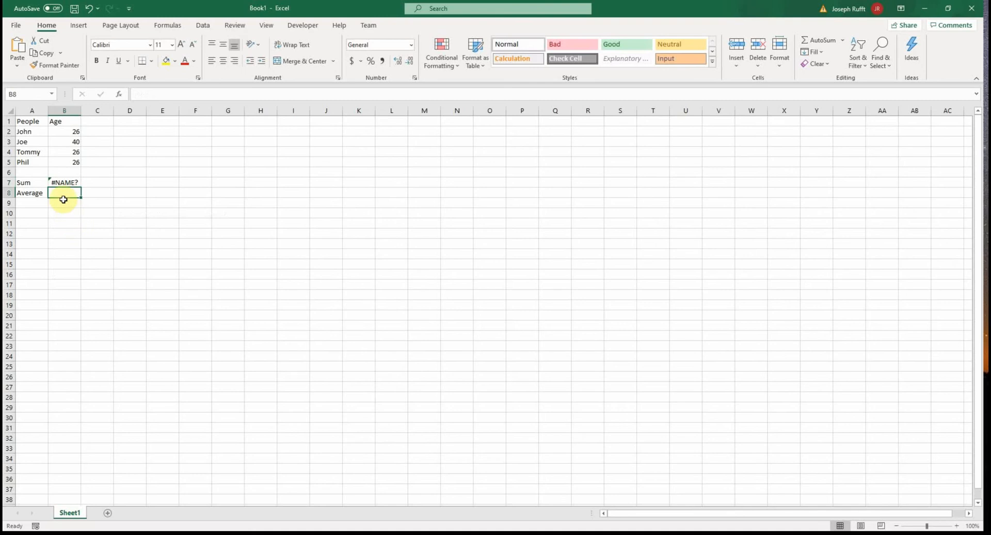
Correct the formula in B7 to =SUM(B2:B5) so it adds up the ages
left_click(73, 183)
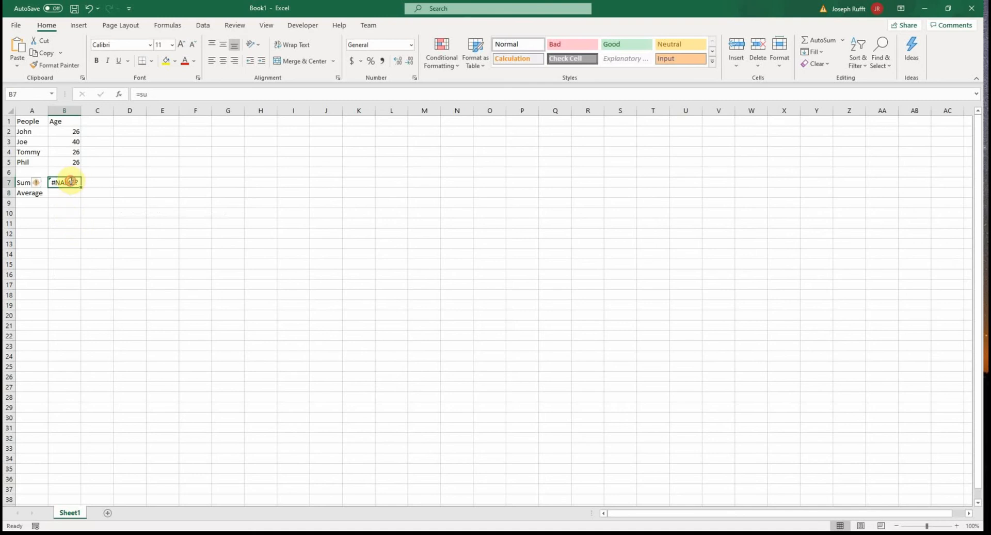
double_click(72, 182)
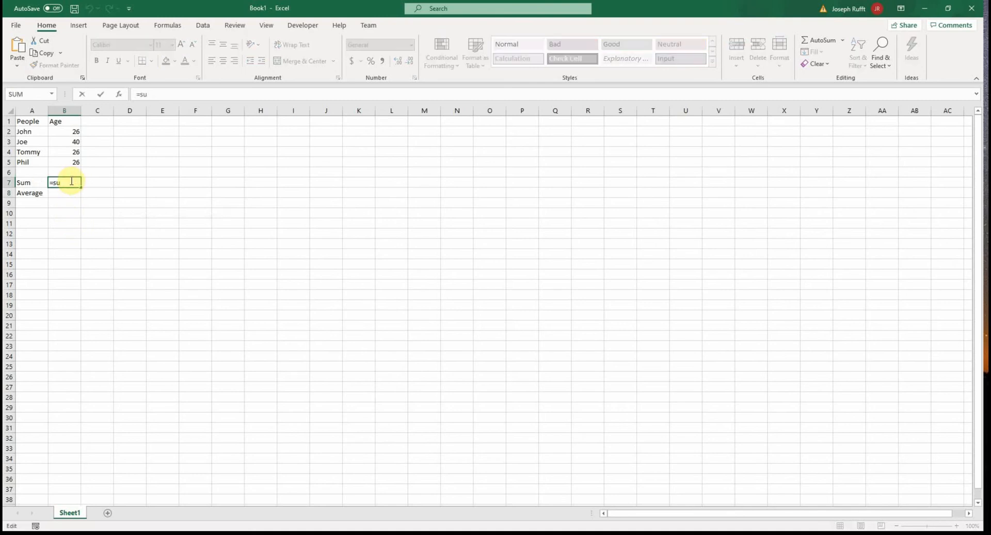
type("m")
key("Down")
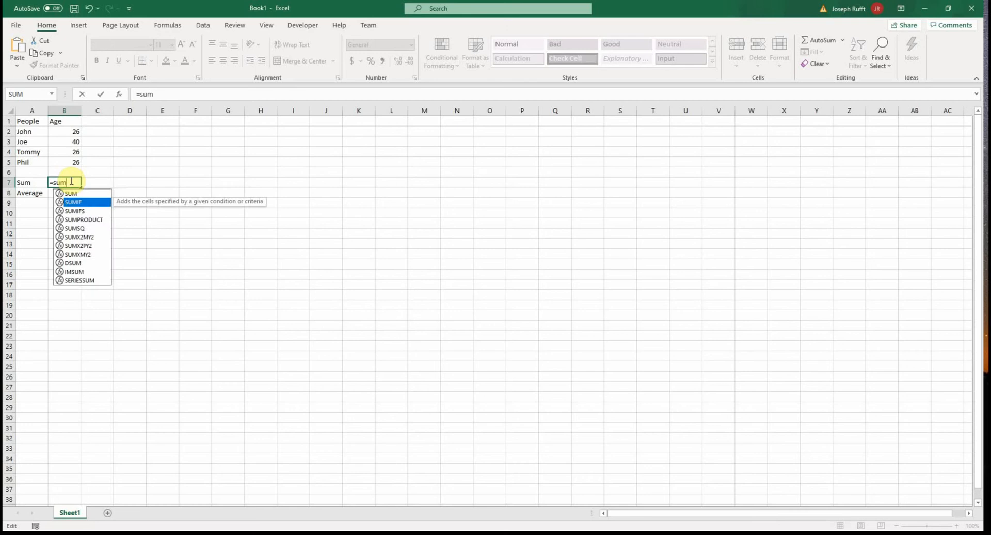
key("Up")
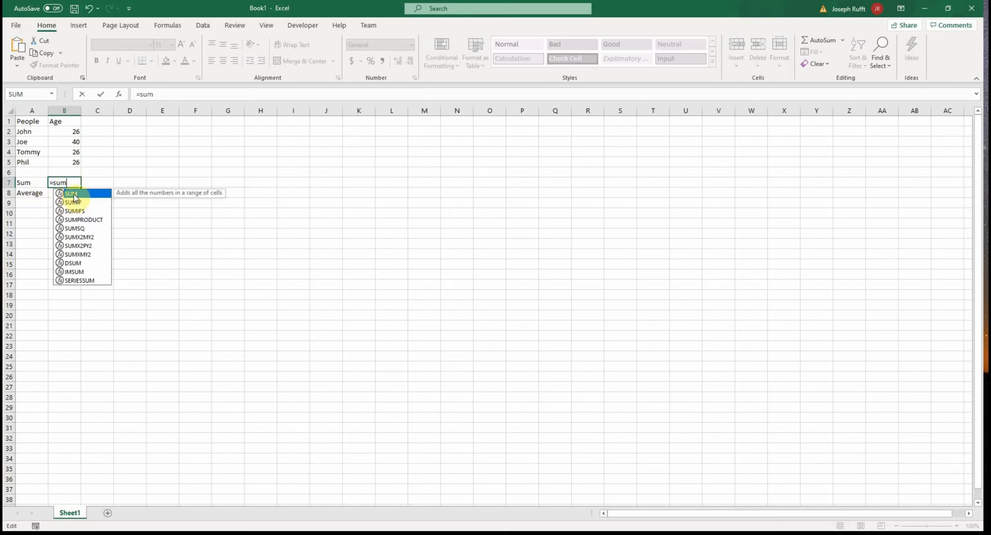
double_click(73, 193)
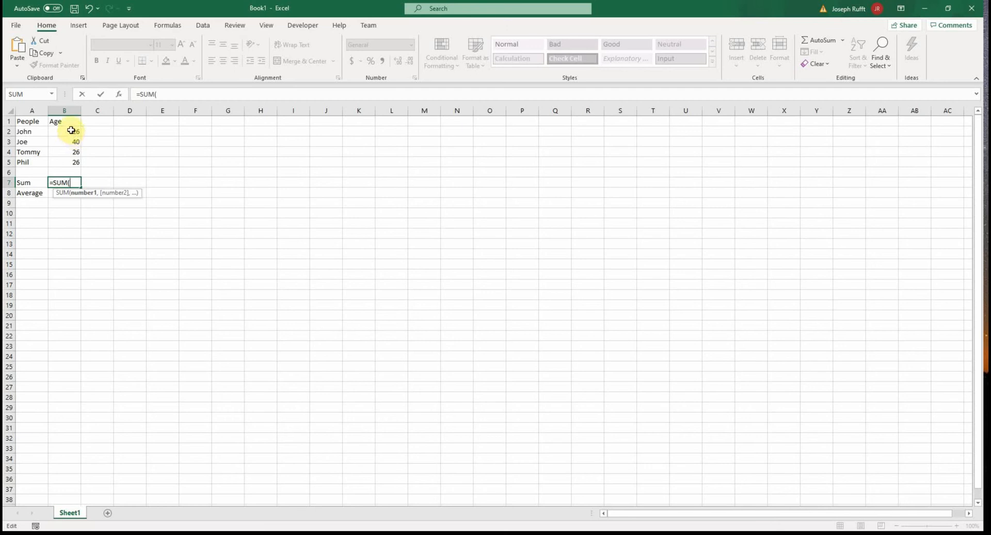
left_click(71, 130)
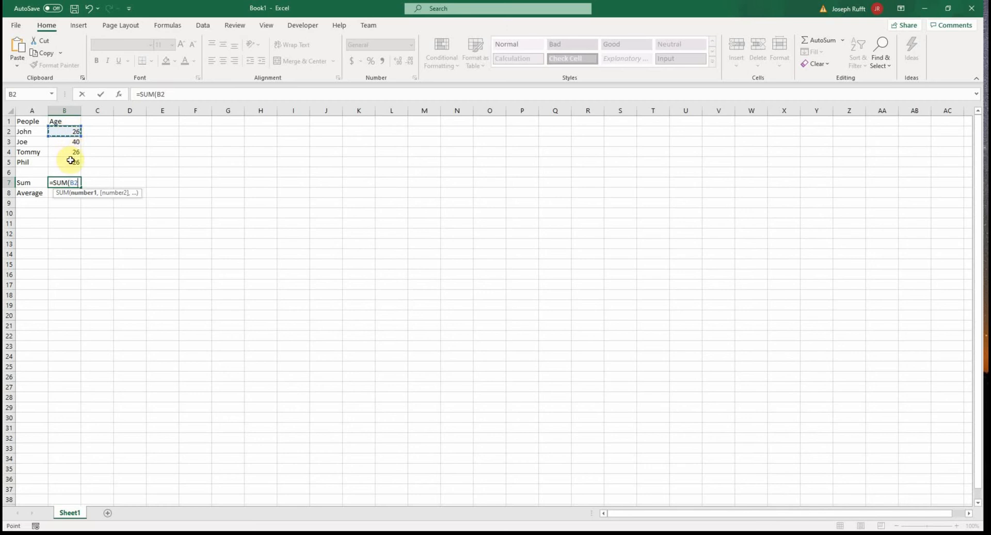
left_click_drag(70, 162, 70, 162)
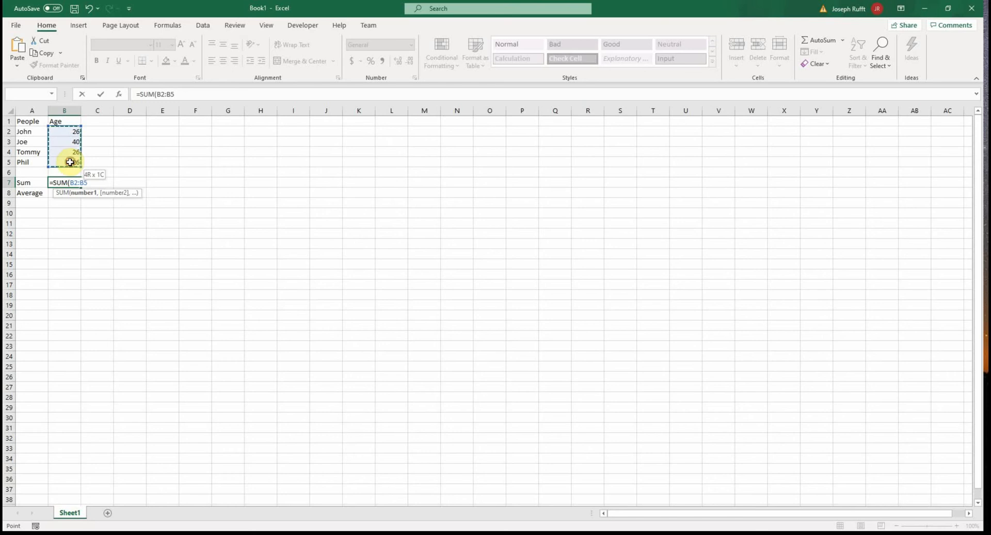
key("Return")
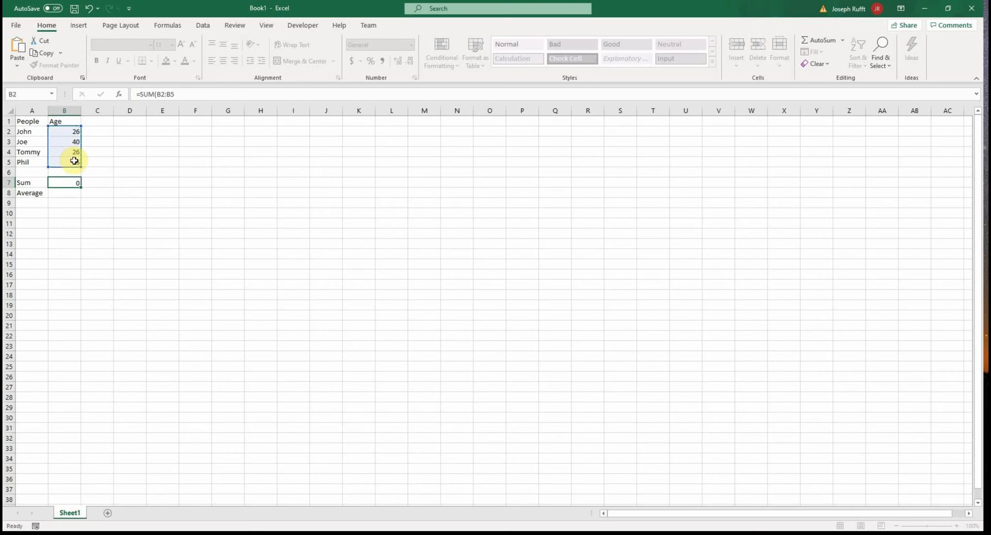
left_click(73, 184)
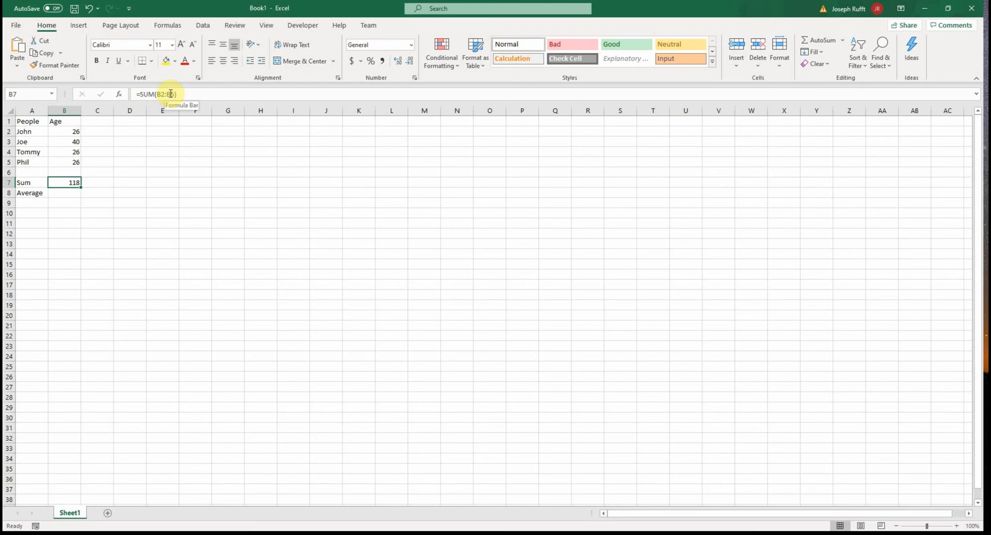
Enter the formula =AVERAGE(B2:B5) in B8 to average the ages
left_click(66, 193)
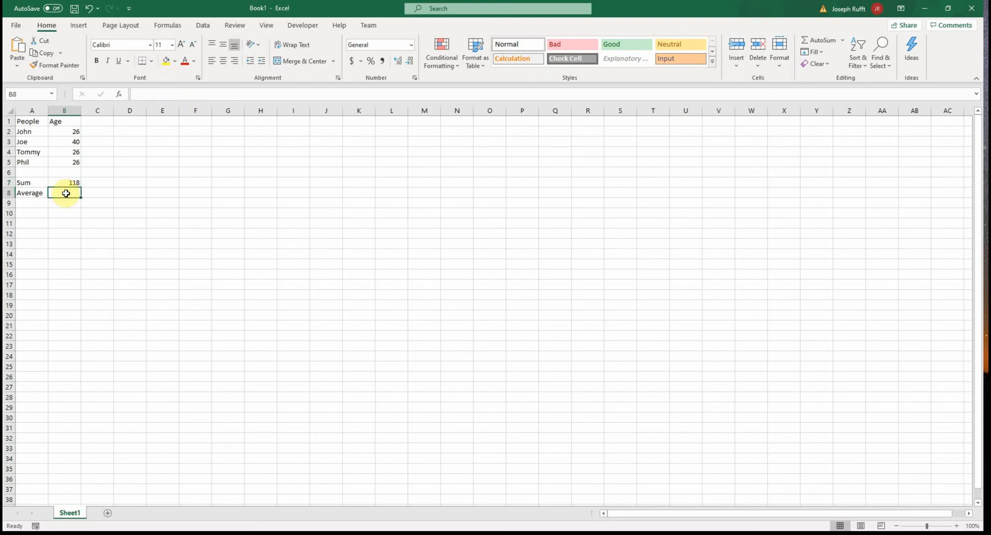
double_click(66, 194)
type("=averag")
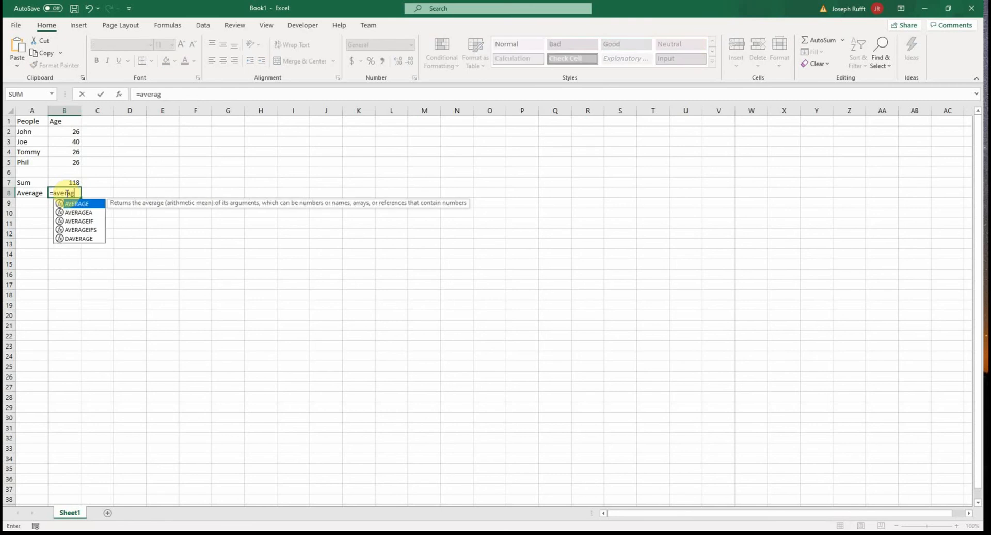
type("e(")
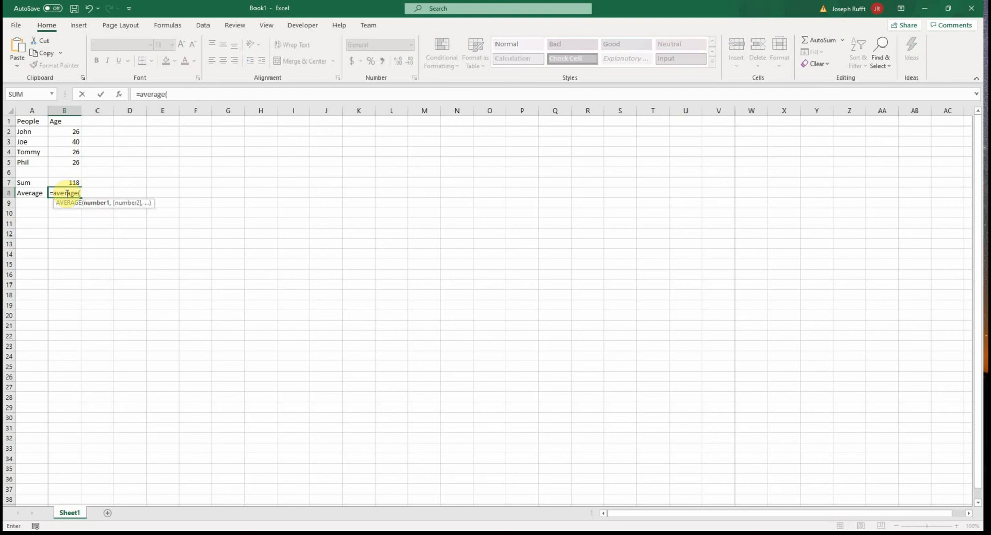
type("b2")
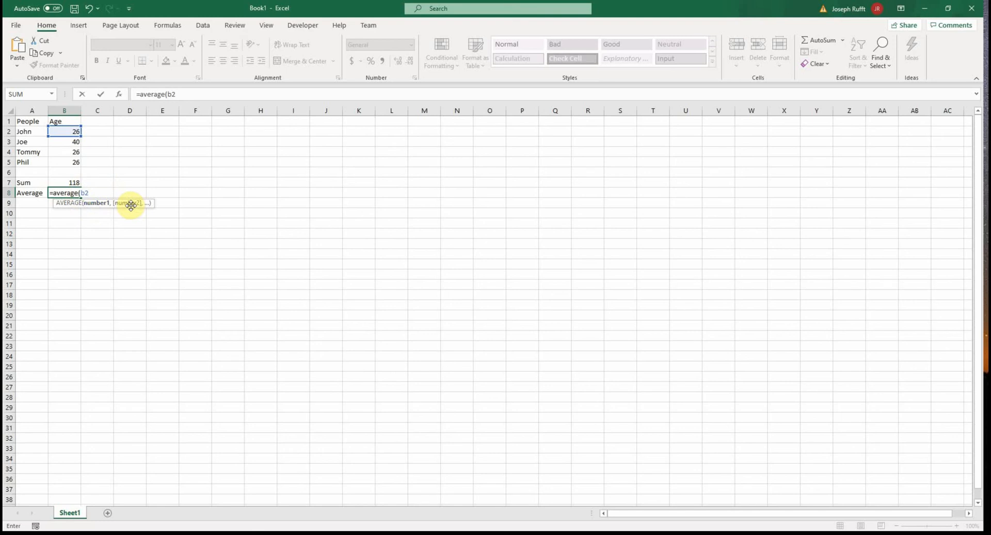
type(":b")
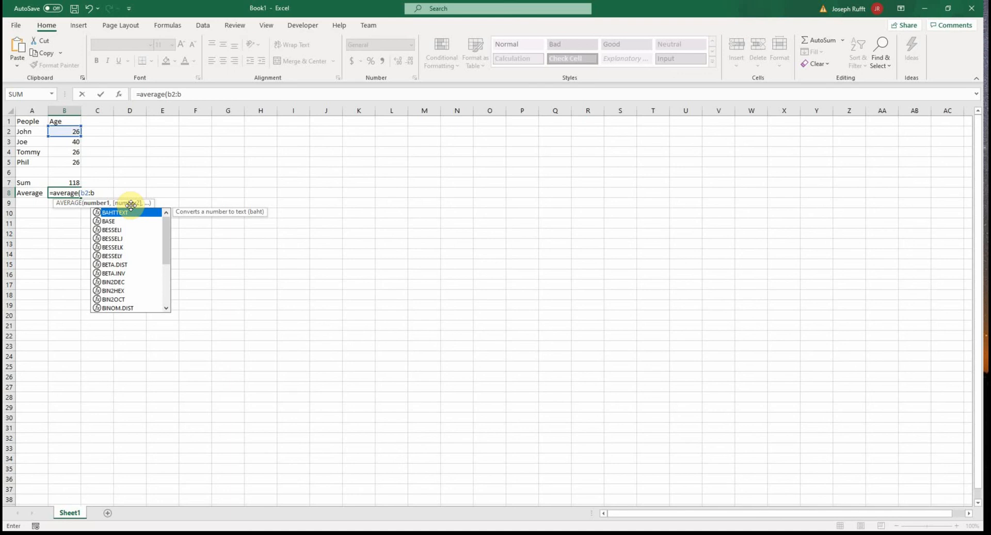
type("5")
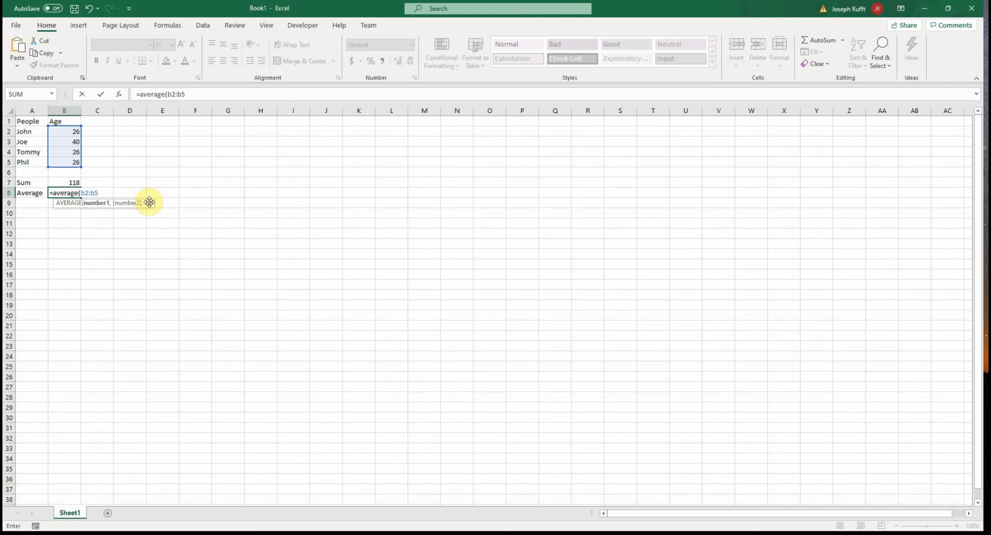
type(")")
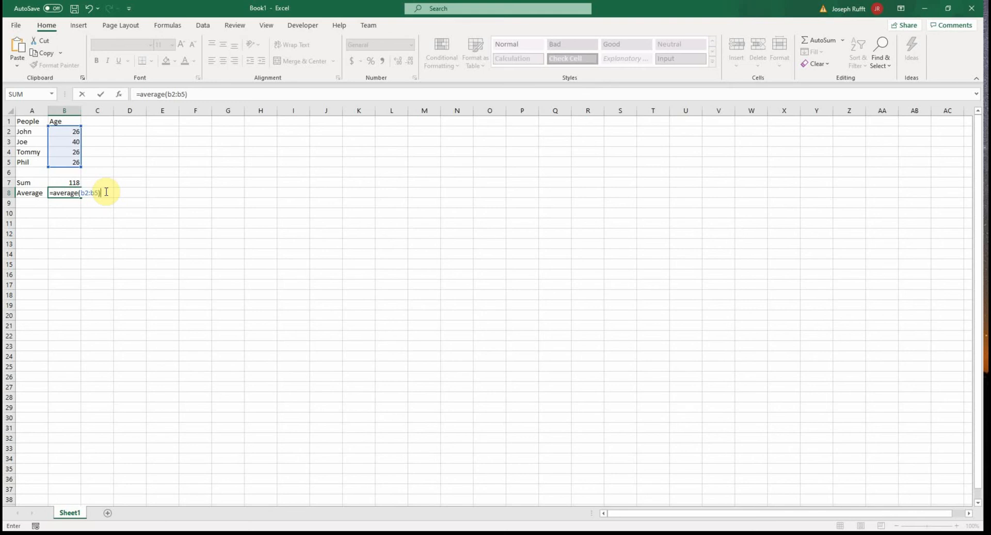
key("Return")
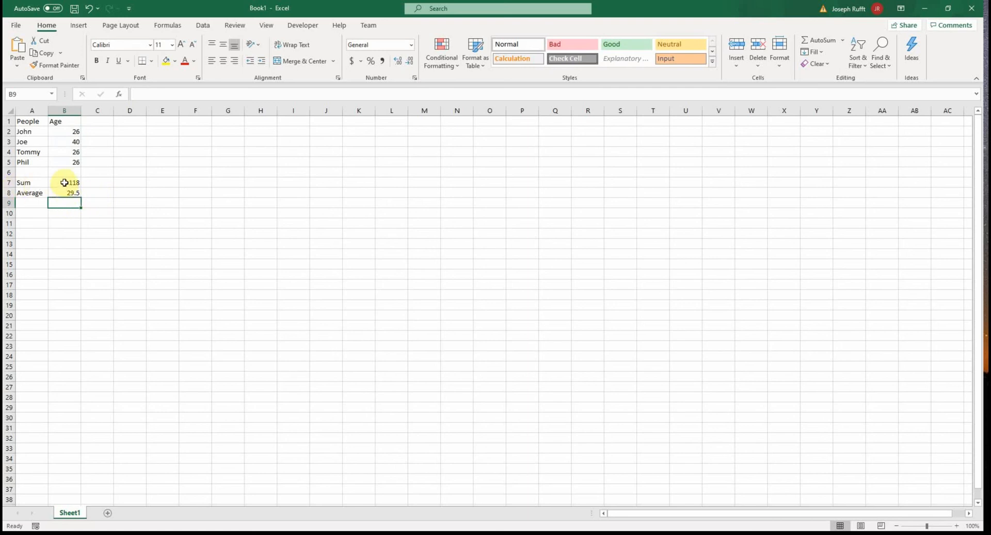
Check the sum and average of the ages in B2 to B5 using the selection statistics
left_click(138, 183)
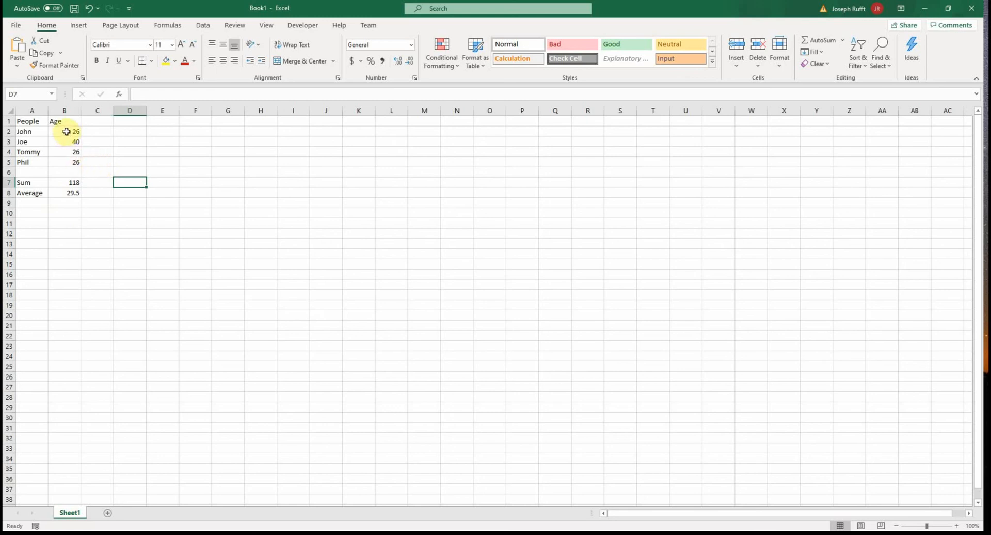
left_click_drag(65, 132, 67, 162)
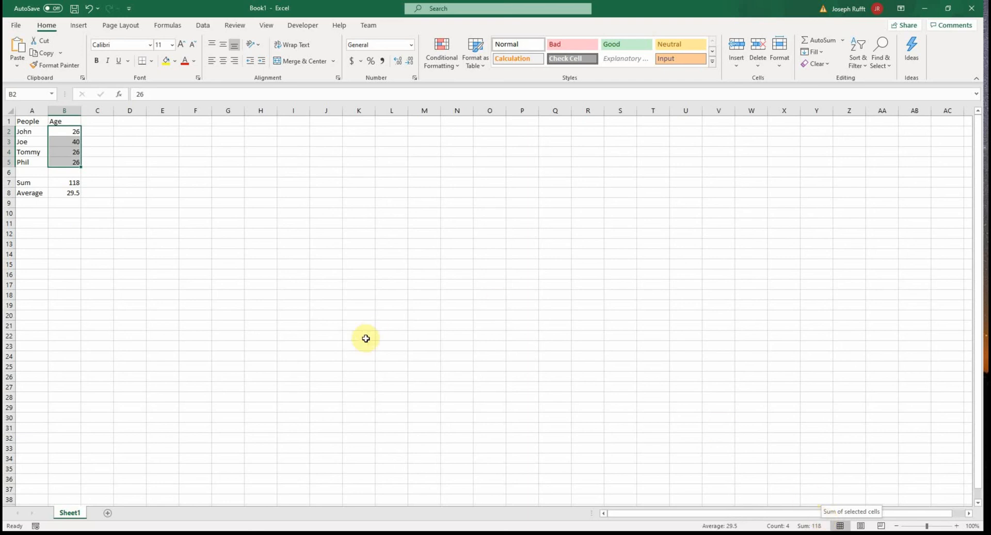
left_click(107, 200)
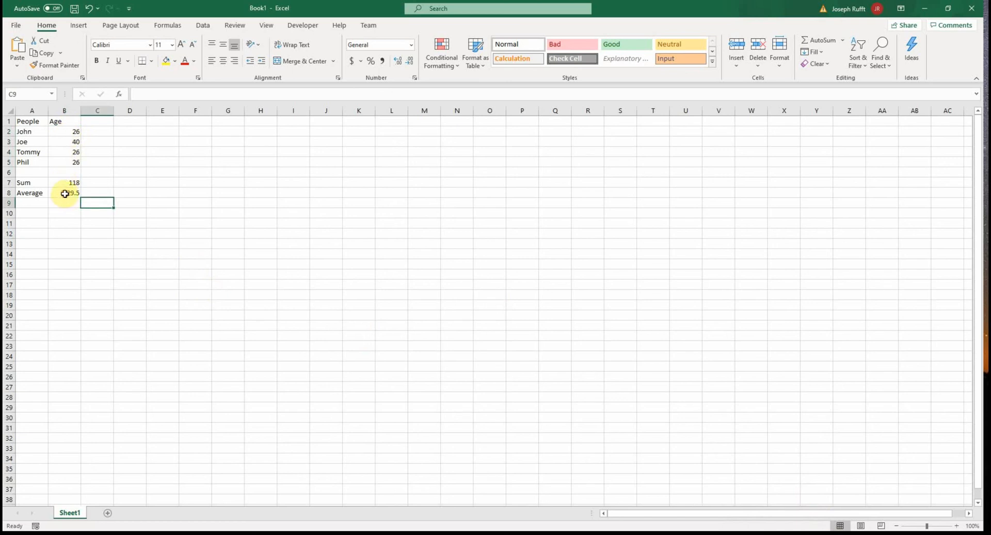
left_click_drag(65, 182, 65, 193)
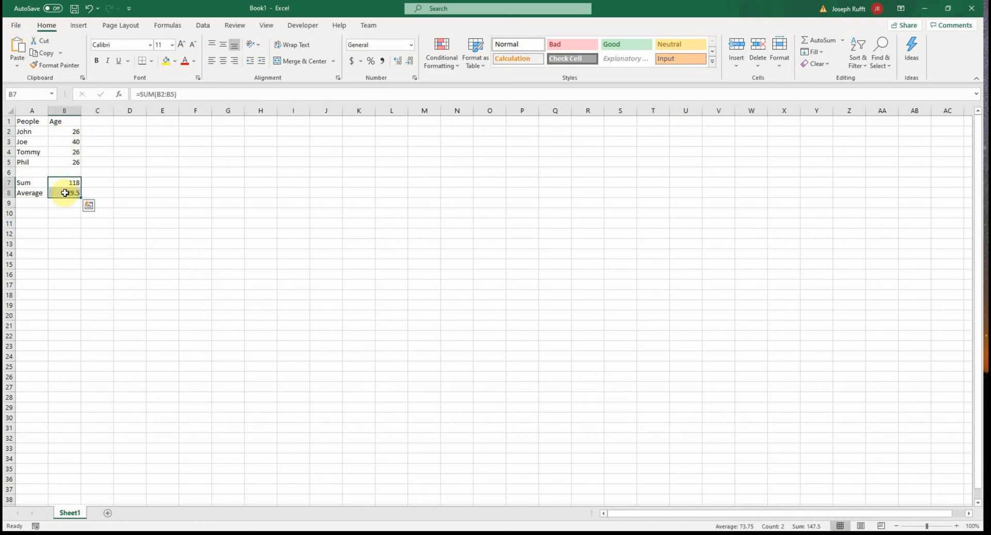
left_click(108, 174)
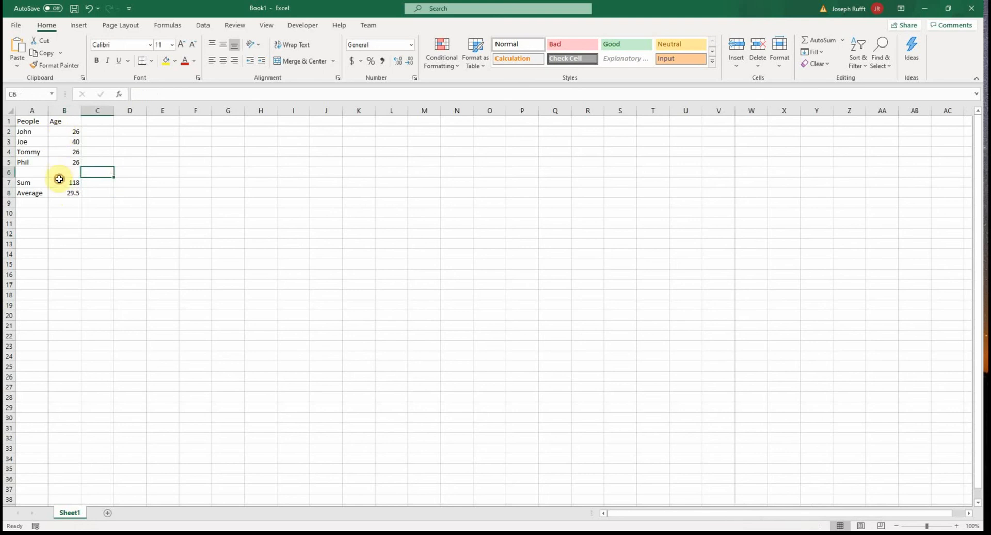
left_click_drag(64, 131, 60, 179)
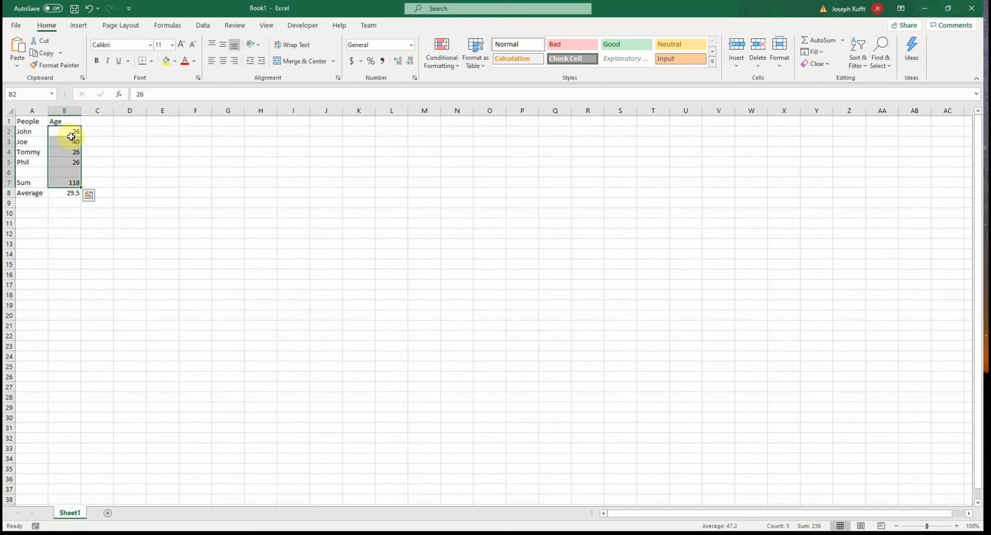
left_click(120, 151)
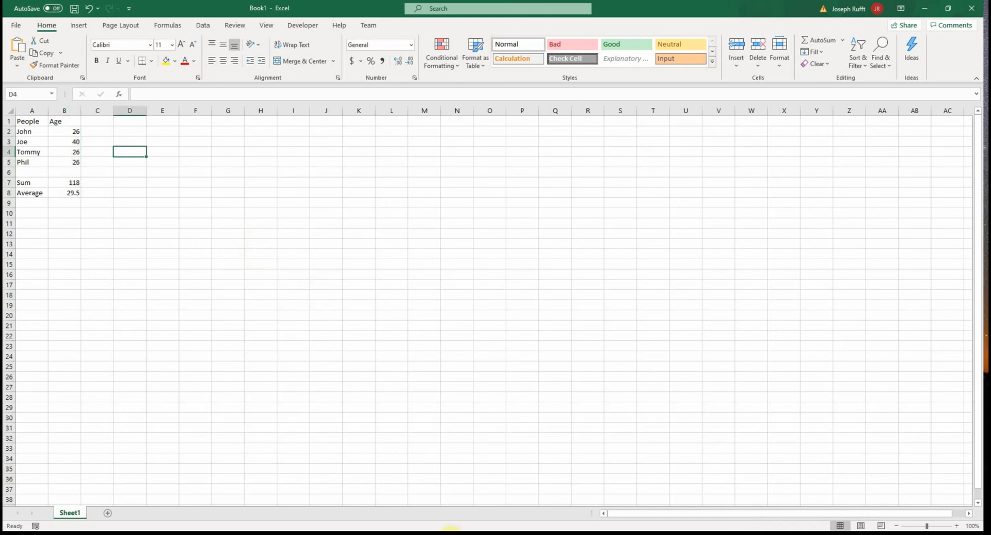
left_click(451, 534)
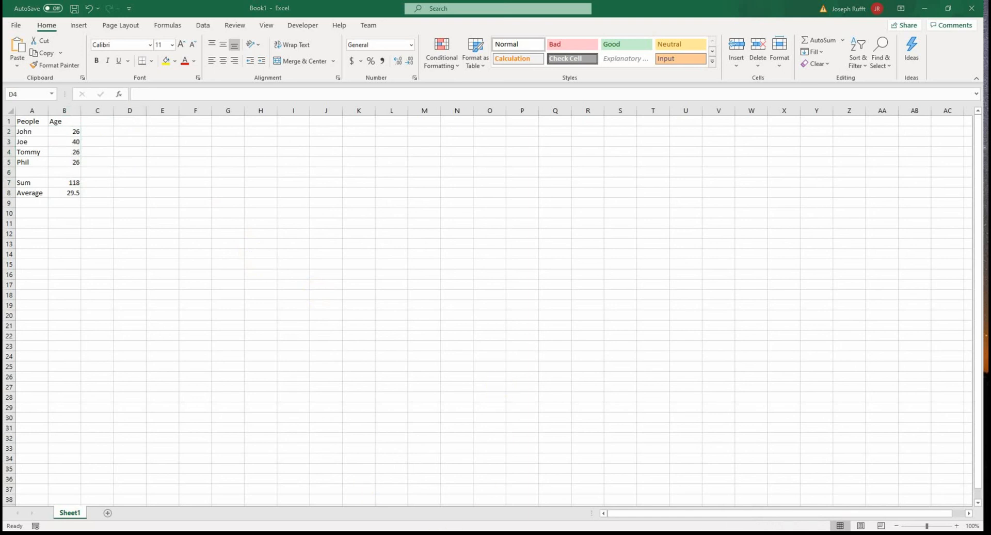